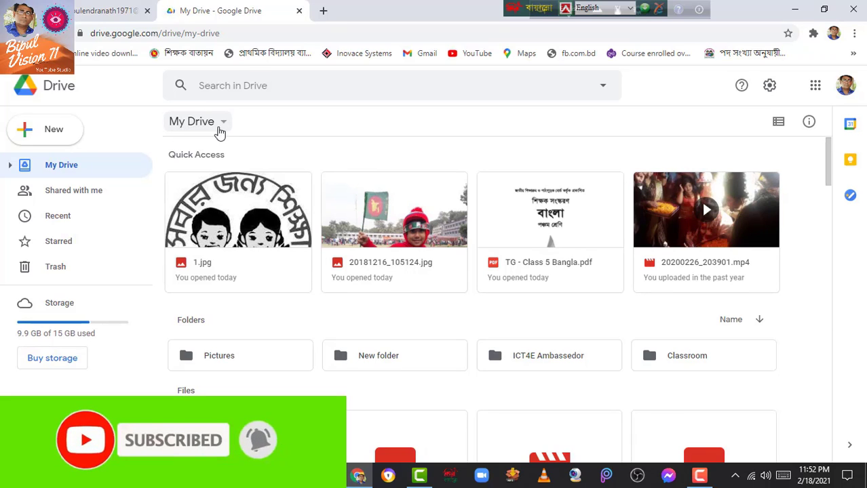
- Look through the folders, photos and videos stored in My Drive, and return to the beginning of the file list
{"action": "scroll", "coordinate": [416, 222], "scroll_direction": "down", "scroll_amount": 3}
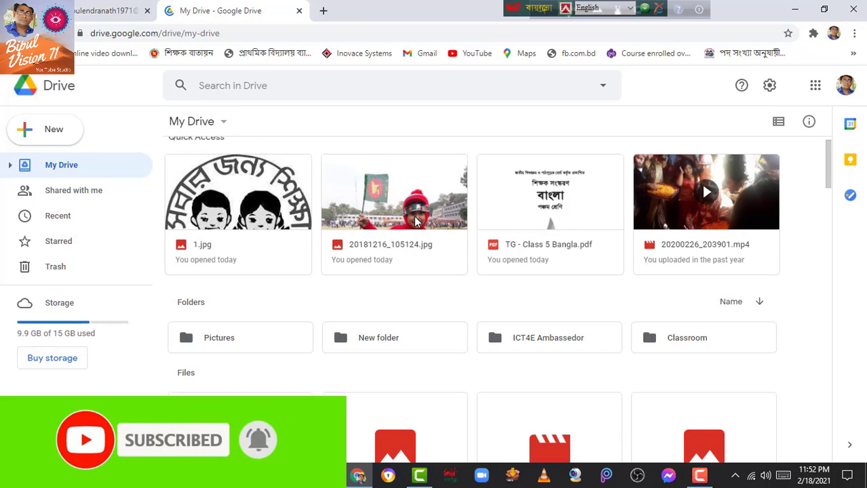
{"action": "scroll", "coordinate": [420, 224], "scroll_direction": "down", "scroll_amount": 1}
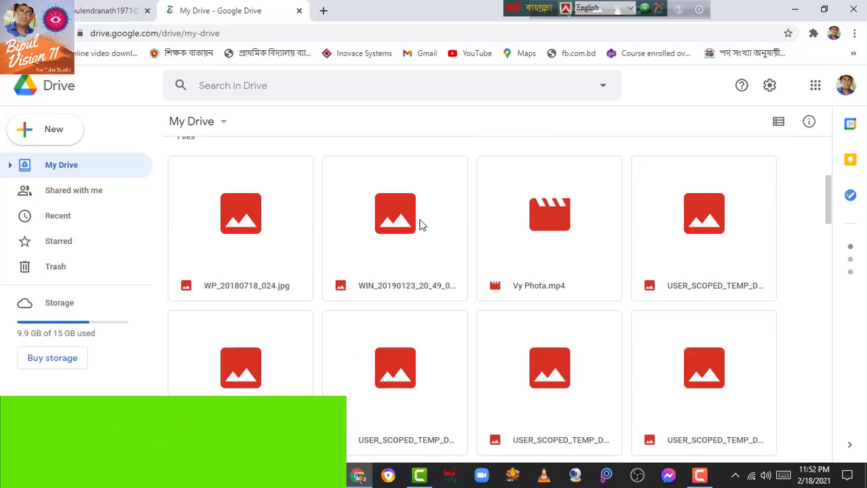
{"action": "scroll", "coordinate": [459, 230], "scroll_direction": "down", "scroll_amount": 1}
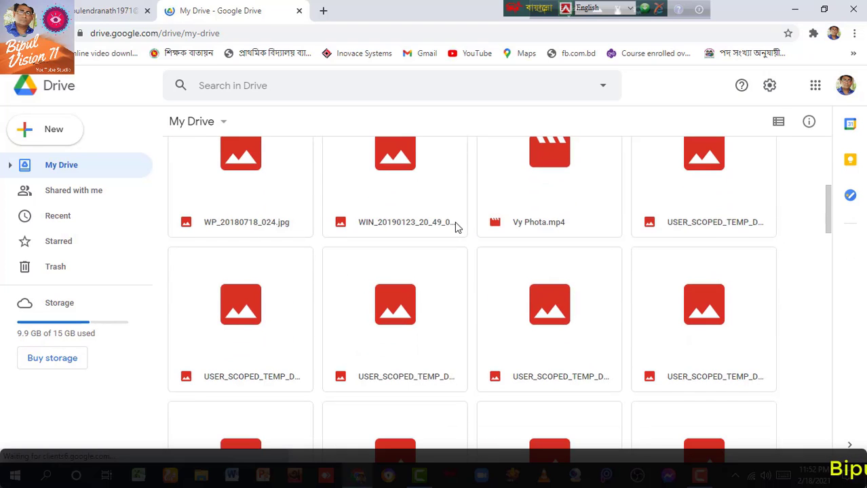
{"action": "scroll", "coordinate": [457, 228], "scroll_direction": "down", "scroll_amount": 1}
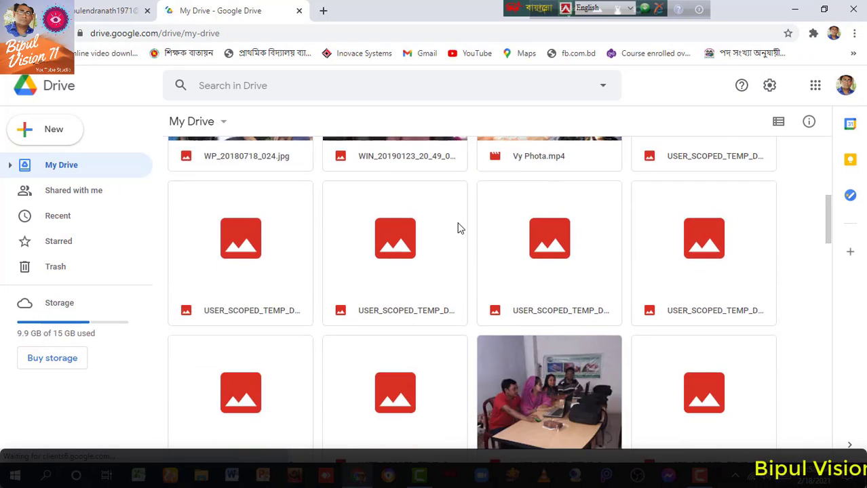
{"action": "scroll", "coordinate": [458, 229], "scroll_direction": "down", "scroll_amount": 1}
{"action": "scroll", "coordinate": [479, 255], "scroll_direction": "up", "scroll_amount": 3}
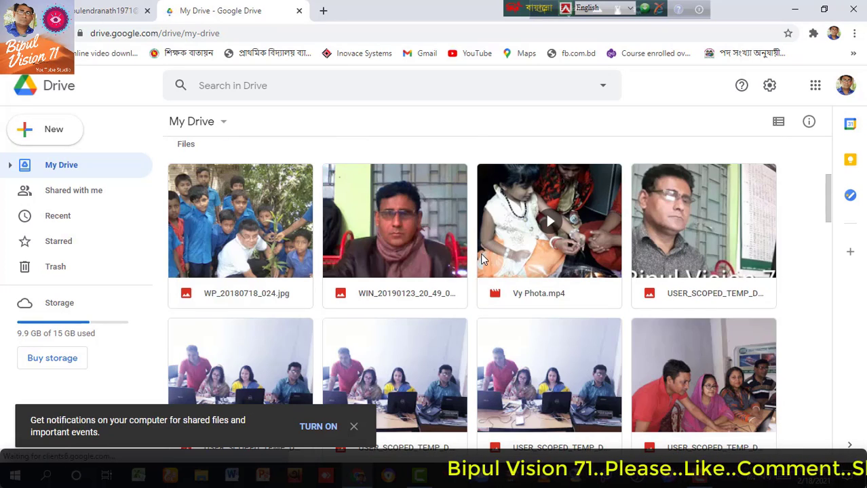
{"action": "scroll", "coordinate": [480, 253], "scroll_direction": "down", "scroll_amount": 9}
{"action": "scroll", "coordinate": [480, 253], "scroll_direction": "down", "scroll_amount": 1}
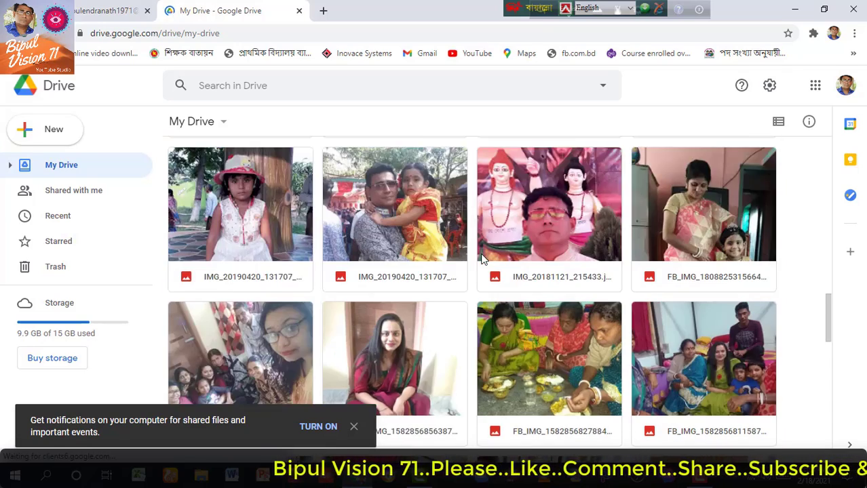
{"action": "scroll", "coordinate": [481, 258], "scroll_direction": "down", "scroll_amount": 8}
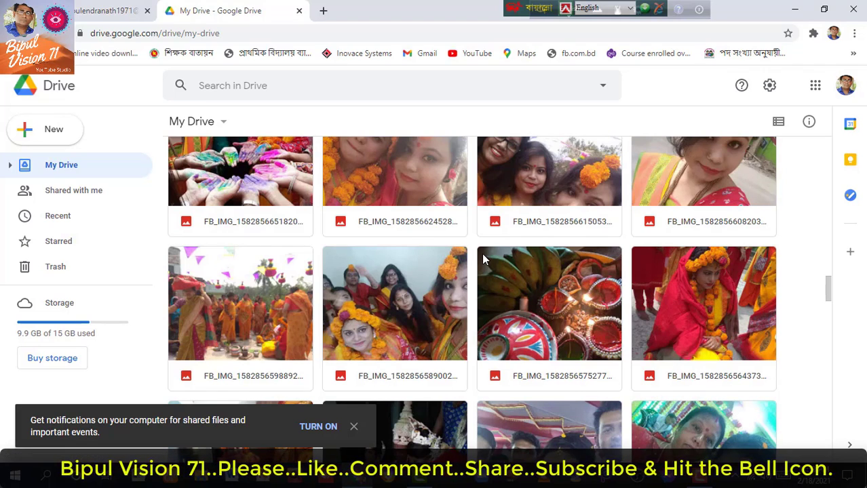
{"action": "scroll", "coordinate": [483, 258], "scroll_direction": "down", "scroll_amount": 8}
{"action": "scroll", "coordinate": [483, 258], "scroll_direction": "down", "scroll_amount": 10}
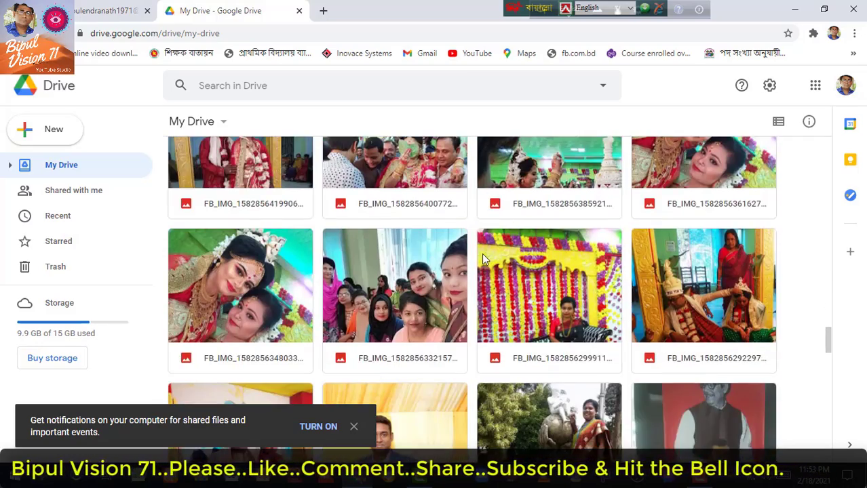
{"action": "scroll", "coordinate": [483, 258], "scroll_direction": "down", "scroll_amount": 3}
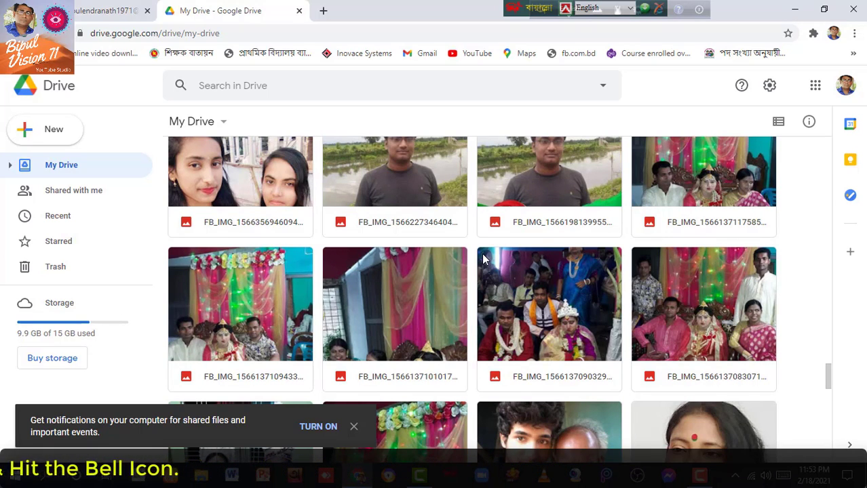
{"action": "scroll", "coordinate": [483, 259], "scroll_direction": "down", "scroll_amount": 8}
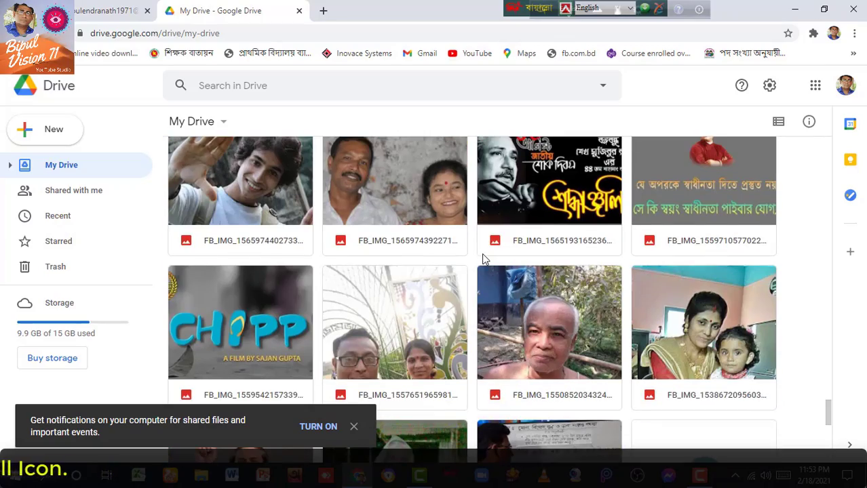
{"action": "scroll", "coordinate": [483, 258], "scroll_direction": "down", "scroll_amount": 3}
{"action": "scroll", "coordinate": [483, 259], "scroll_direction": "up", "scroll_amount": 8}
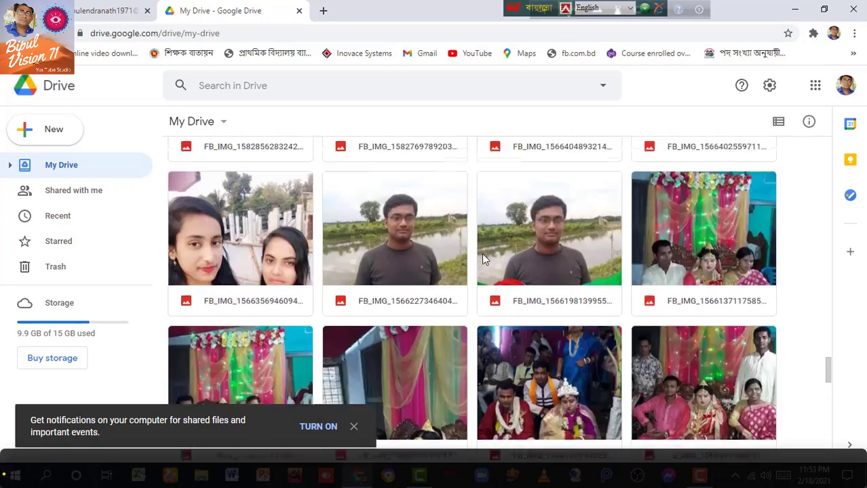
{"action": "scroll", "coordinate": [483, 258], "scroll_direction": "up", "scroll_amount": 15}
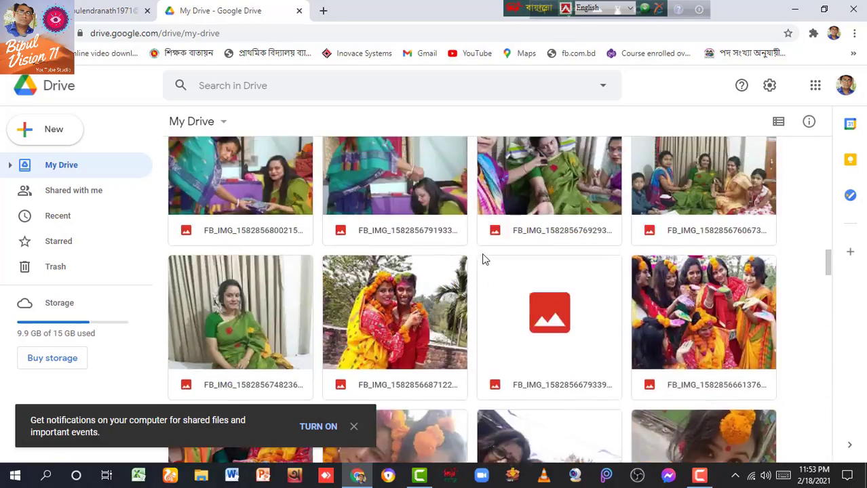
{"action": "scroll", "coordinate": [483, 259], "scroll_direction": "up", "scroll_amount": 20}
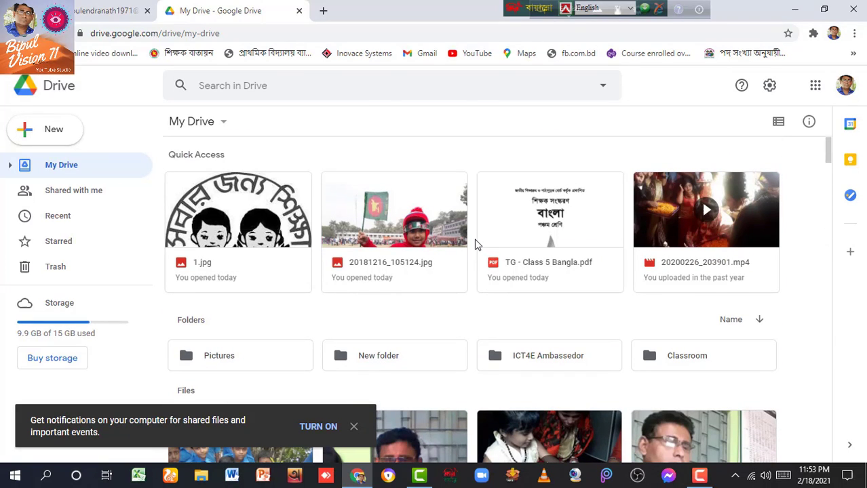
- Upload the eight photos from 20181202_161750.jpg to 20181207_142730.jpg in the Pictures folder to My Drive, updating existing matches
{"action": "left_click", "coordinate": [208, 129]}
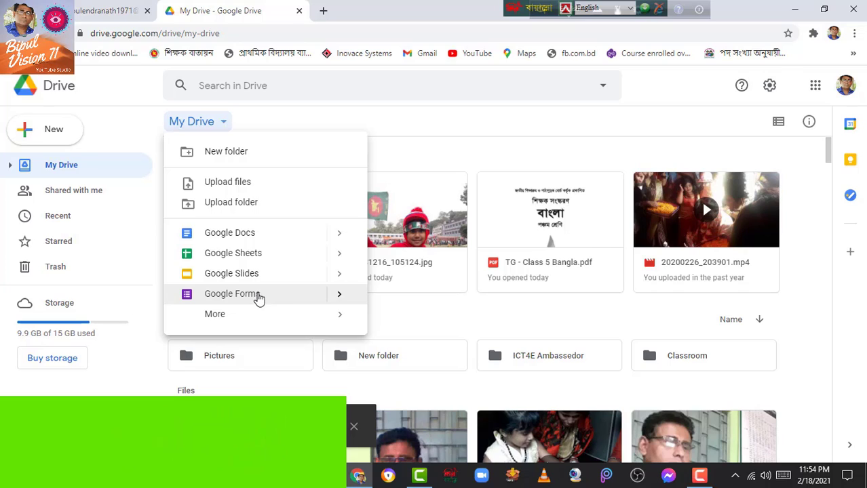
{"action": "mouse_move", "coordinate": [221, 320]}
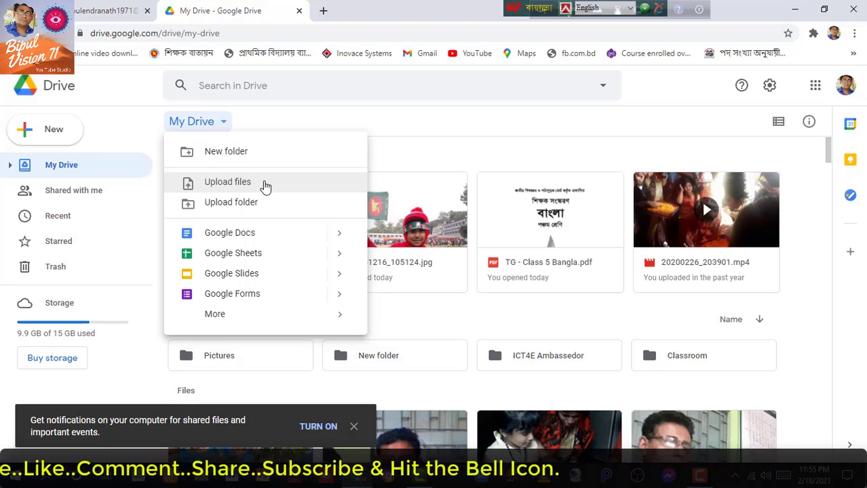
{"action": "left_click", "coordinate": [247, 185]}
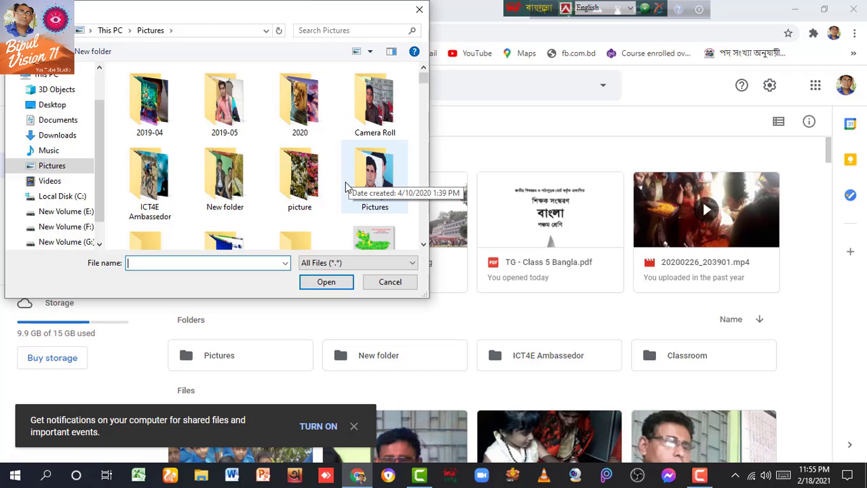
{"action": "scroll", "coordinate": [339, 189], "scroll_direction": "down", "scroll_amount": 5}
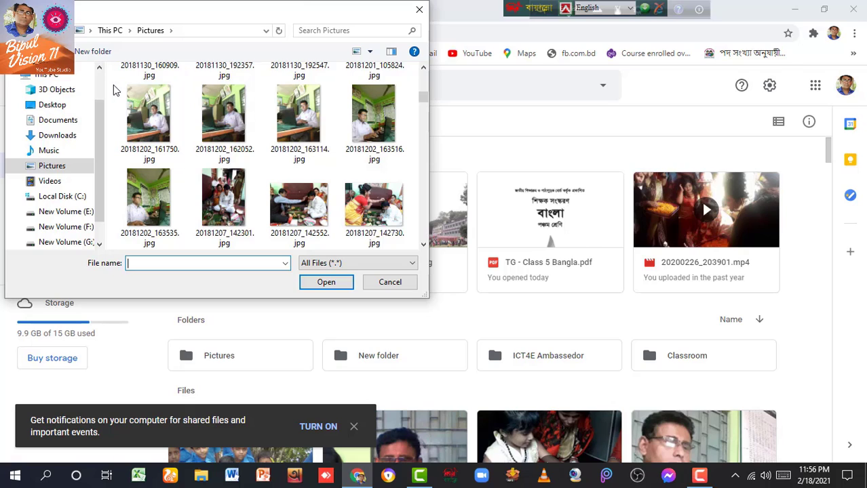
{"action": "left_click_drag", "start_coordinate": [113, 93], "coordinate": [383, 241]}
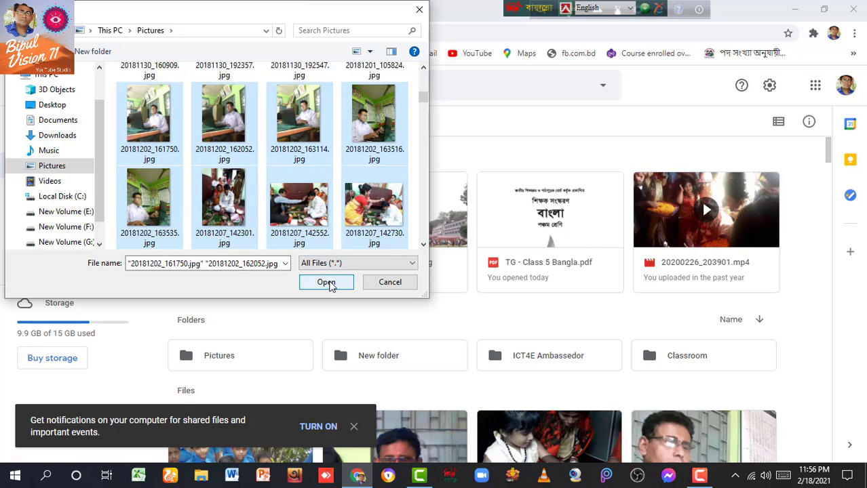
{"action": "left_click", "coordinate": [326, 282]}
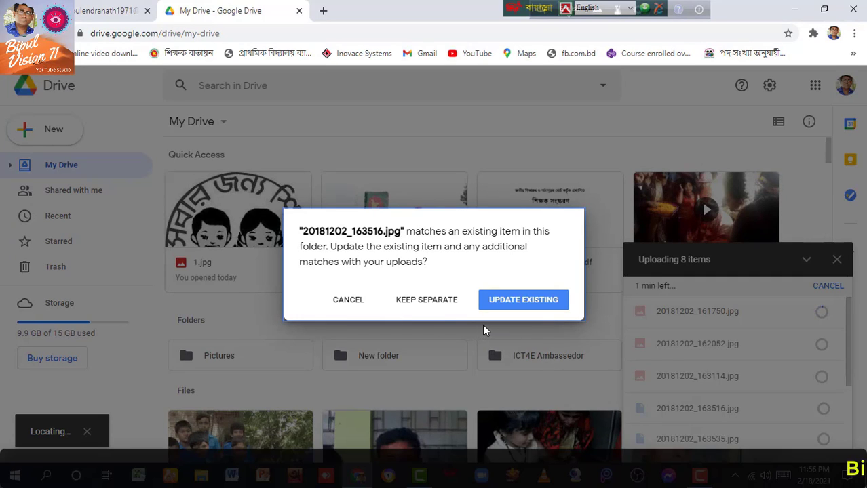
{"action": "left_click", "coordinate": [522, 300]}
- Check the list of uploading photos, preview the uploaded 20181202_161750.jpg, and close the preview
{"action": "scroll", "coordinate": [533, 297], "scroll_direction": "down", "scroll_amount": 5}
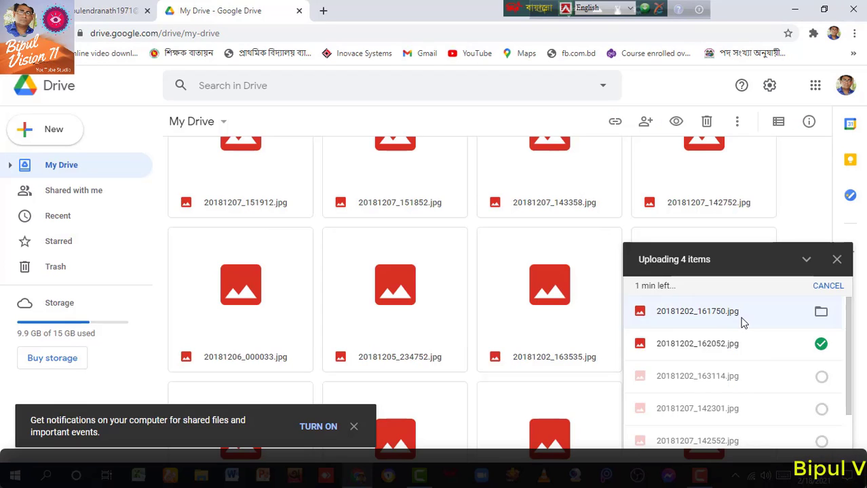
{"action": "scroll", "coordinate": [780, 351], "scroll_direction": "down", "scroll_amount": 1}
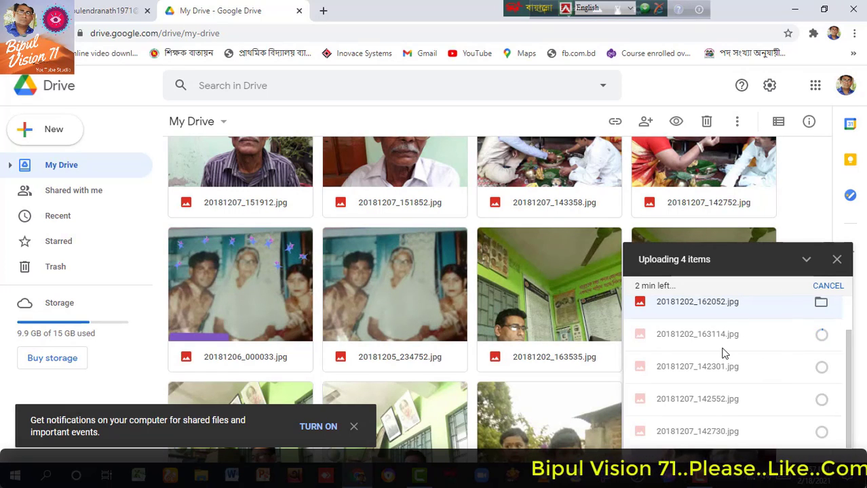
{"action": "scroll", "coordinate": [725, 350], "scroll_direction": "up", "scroll_amount": 1}
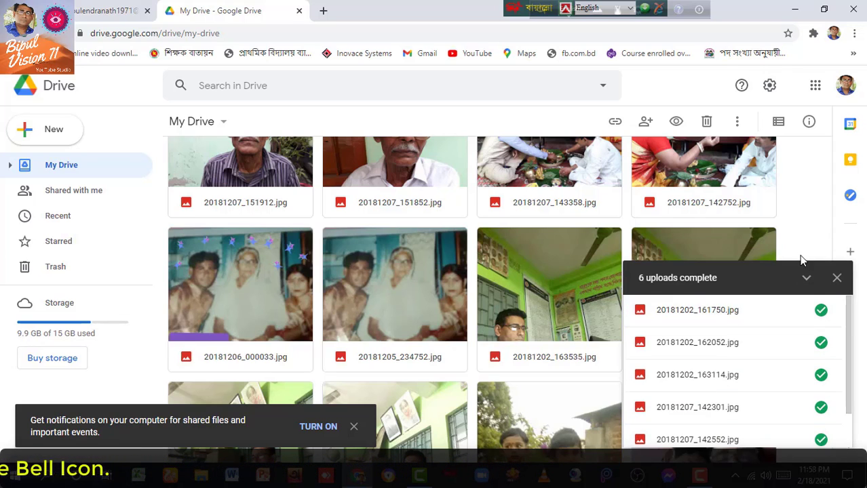
{"action": "left_click", "coordinate": [699, 317]}
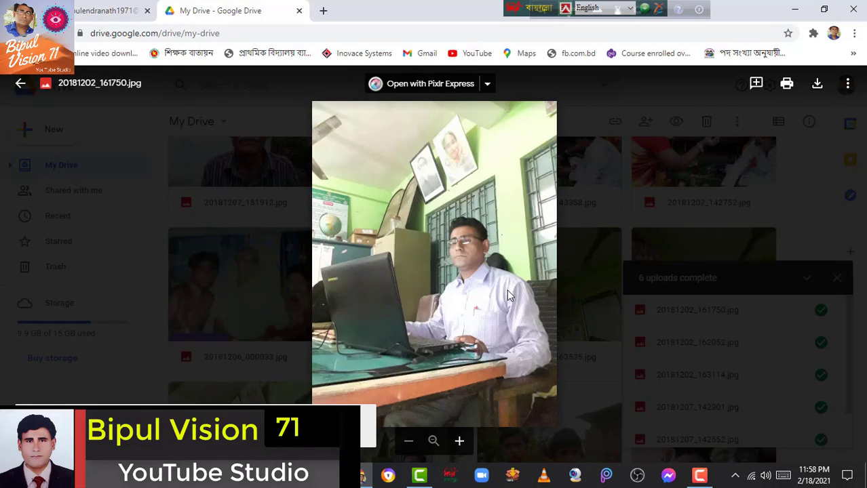
{"action": "left_click", "coordinate": [618, 309]}
- Preview the uploaded 20181207_142552.jpg, close it, and look through the files in My Drive
{"action": "scroll", "coordinate": [746, 386], "scroll_direction": "down", "scroll_amount": 1}
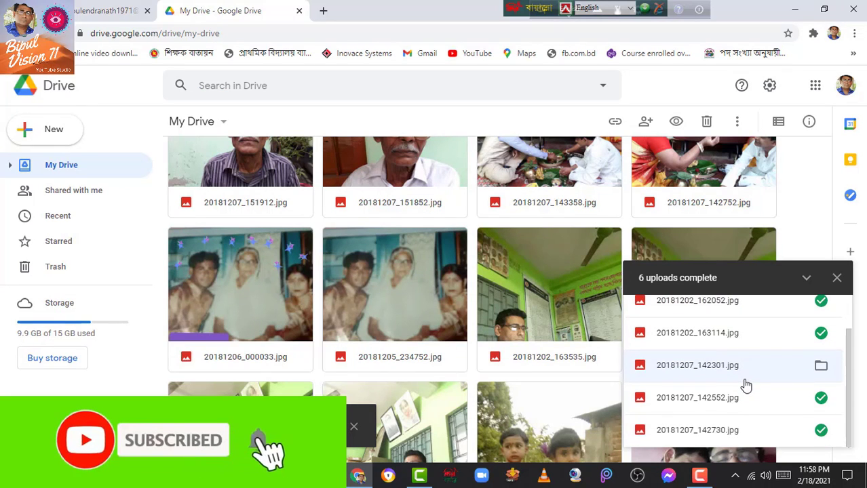
{"action": "left_click", "coordinate": [698, 403]}
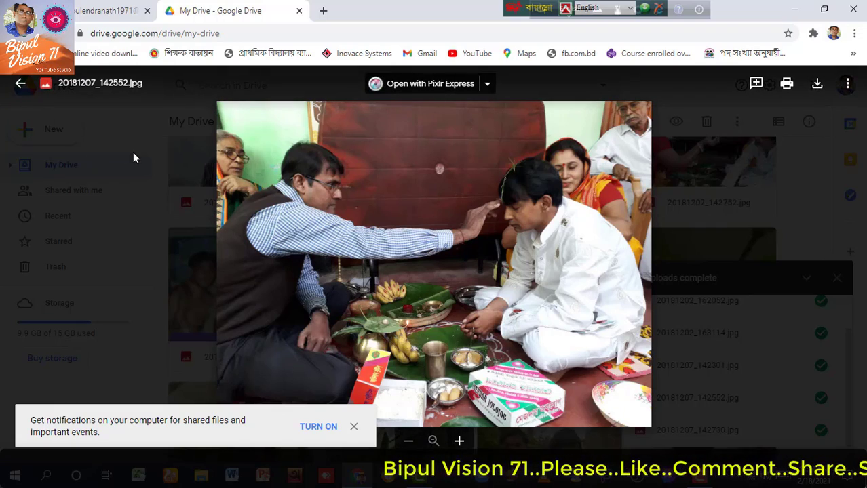
{"action": "left_click", "coordinate": [22, 85]}
{"action": "scroll", "coordinate": [493, 294], "scroll_direction": "down", "scroll_amount": 5}
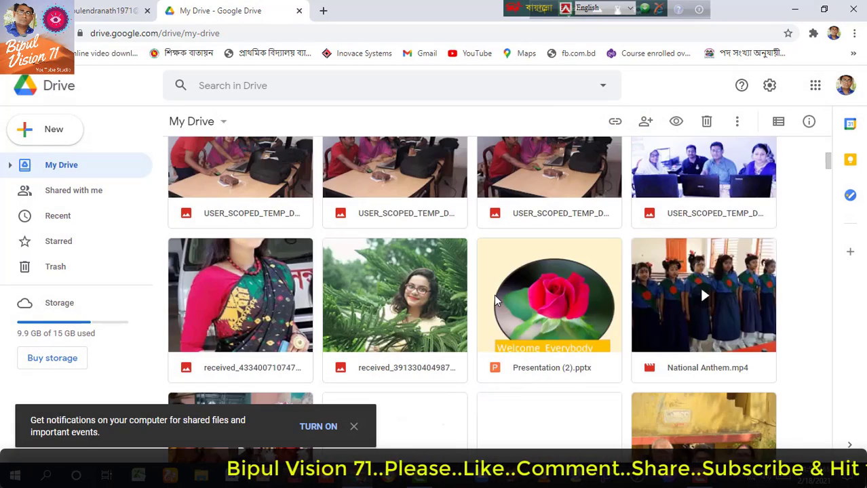
{"action": "scroll", "coordinate": [494, 297], "scroll_direction": "down", "scroll_amount": 3}
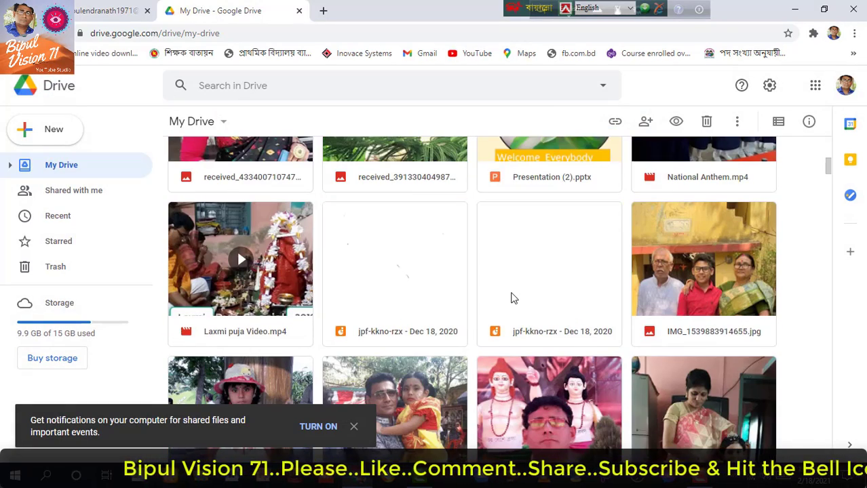